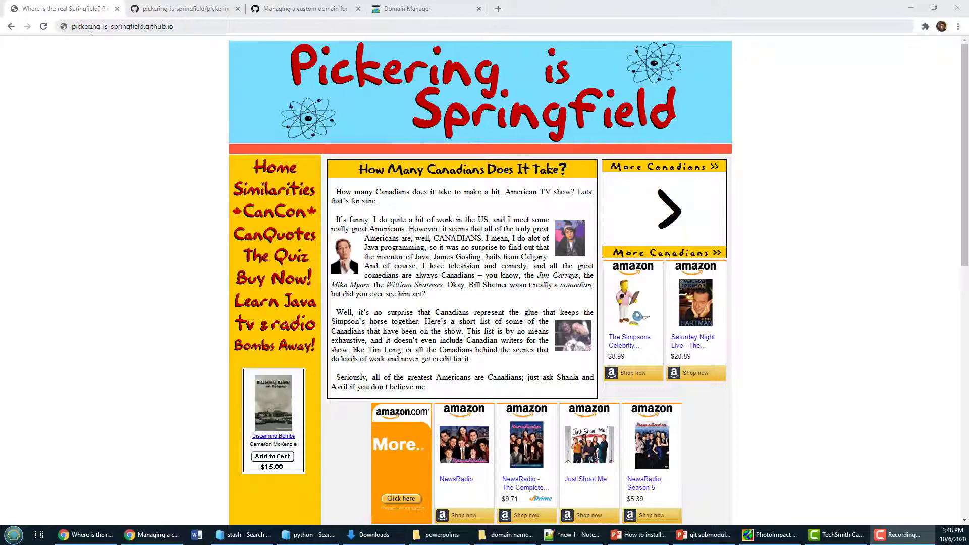
Switch from the live Pickering is Springfield site to GoDaddy's My Domains list
left_click(427, 13)
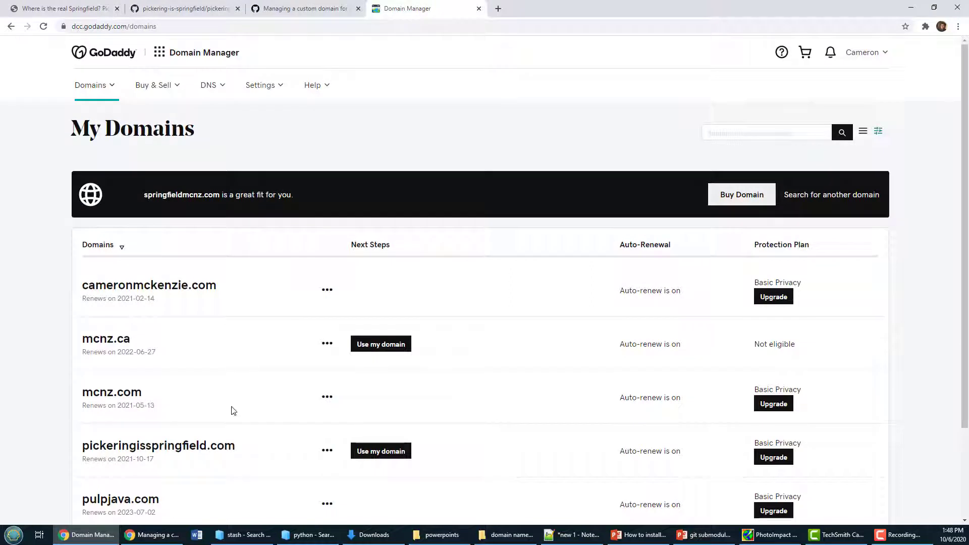
Copy pickeringisspringfield.com from My Domains and return to the GitHub repository tab
left_click_drag(267, 444, 82, 447)
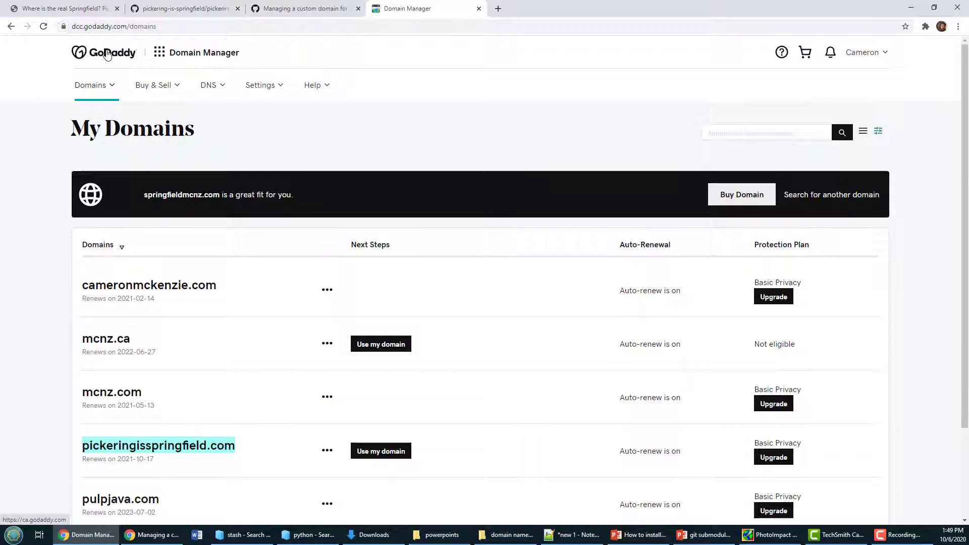
left_click(182, 13)
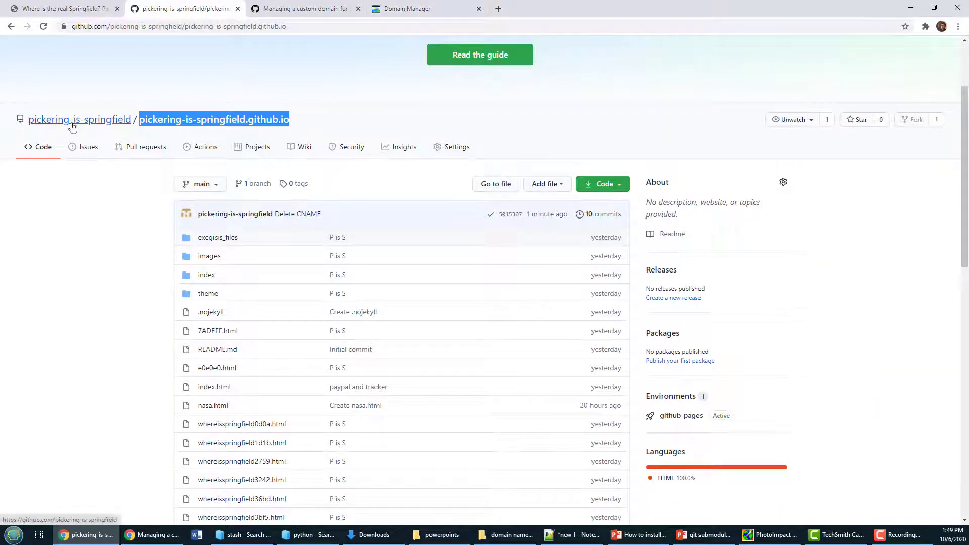
Reload the pickering-is-springfield.github.io repository page and open its Settings
mouse_move(72, 126)
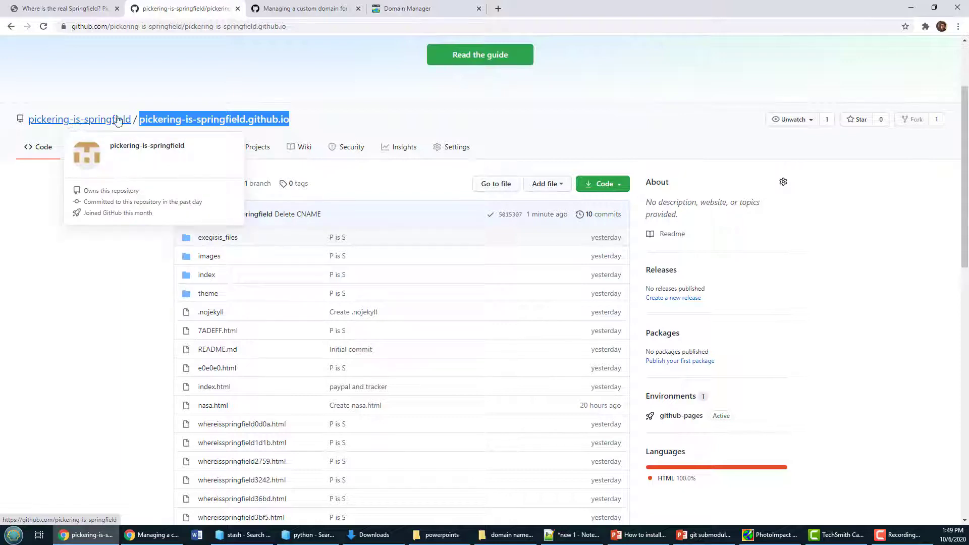
left_click(313, 121)
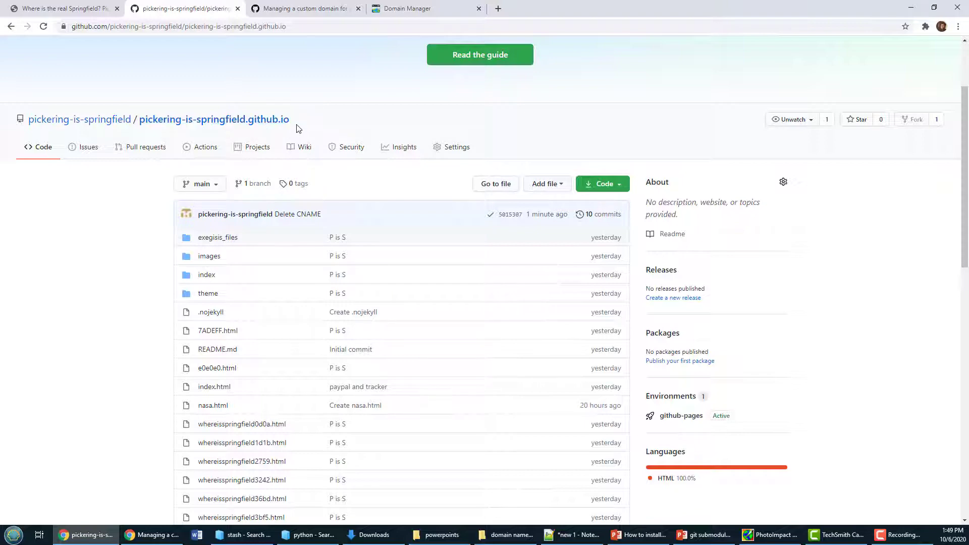
left_click(202, 122)
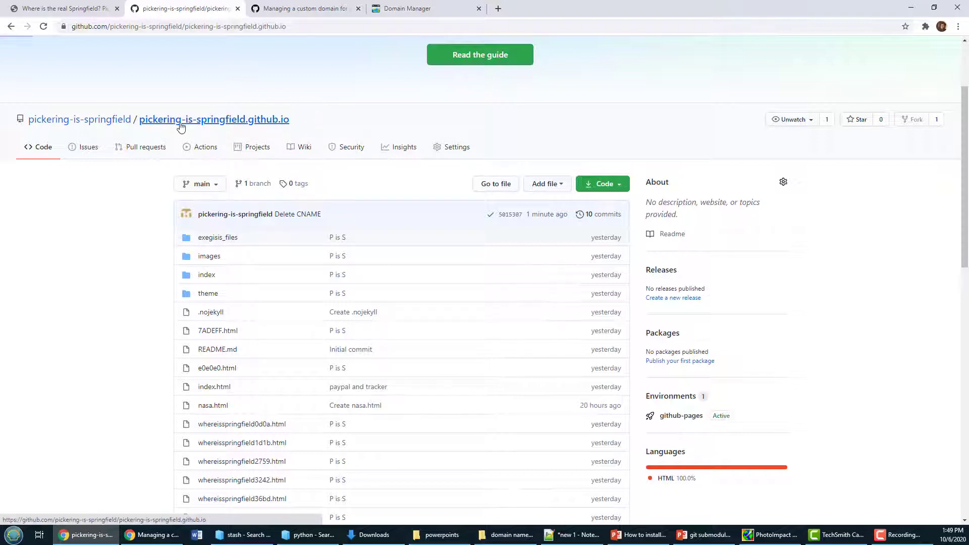
left_click(95, 234)
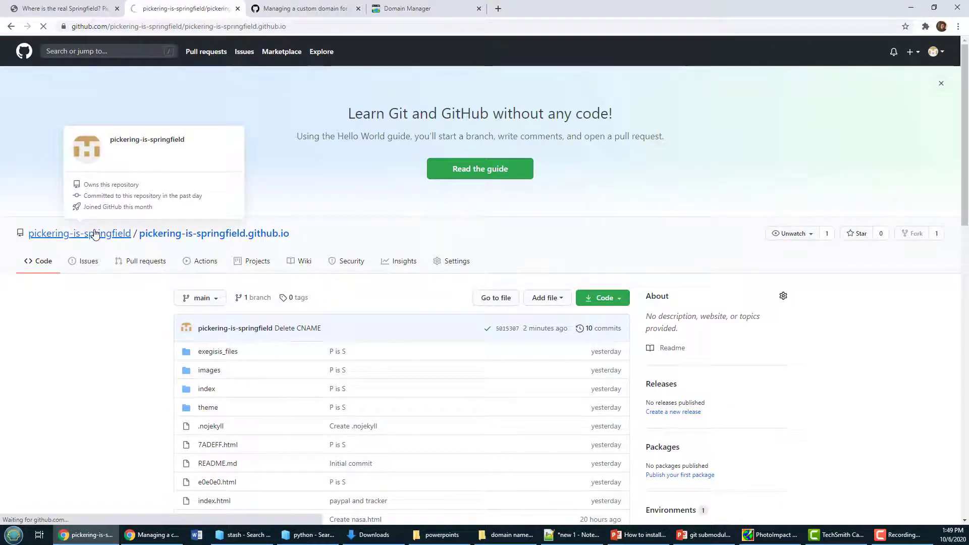
left_click(380, 198)
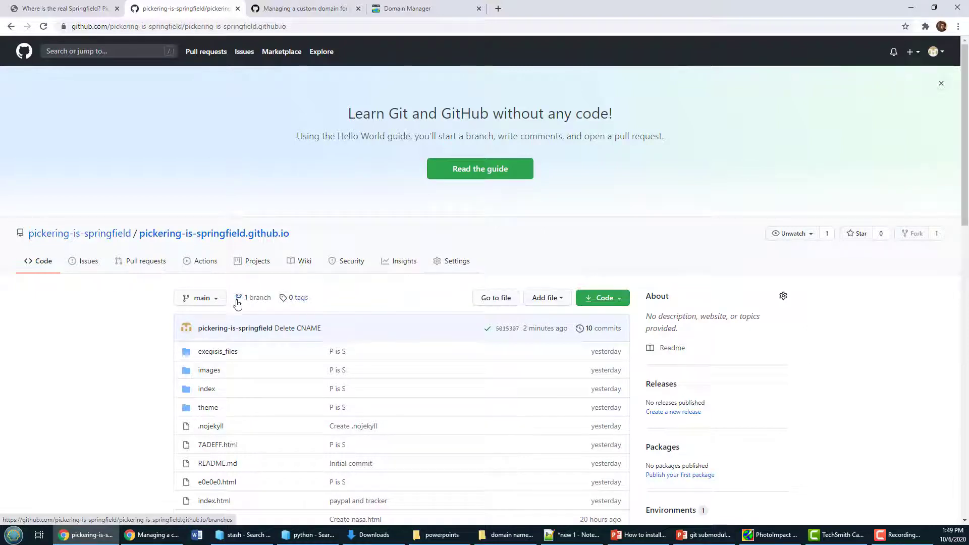
left_click(218, 298)
left_click(218, 299)
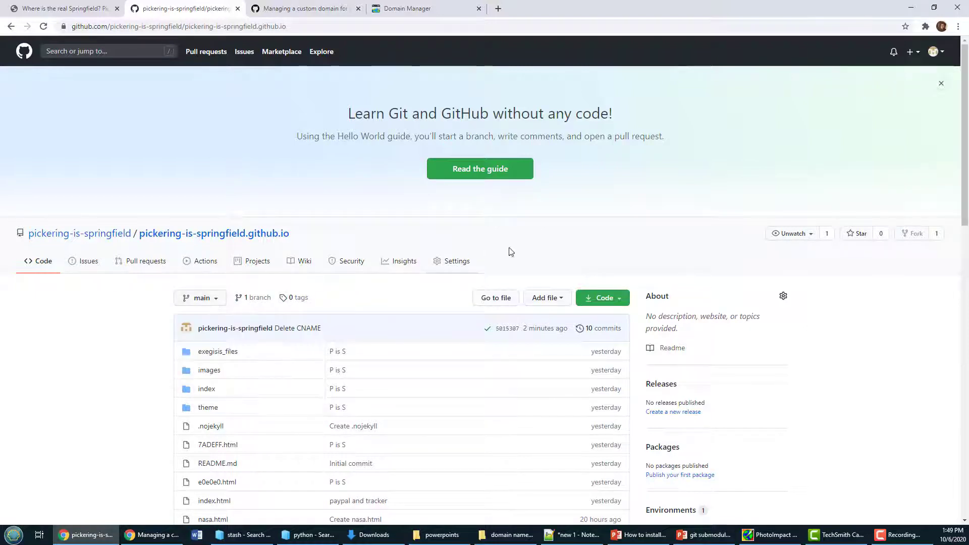
left_click(458, 263)
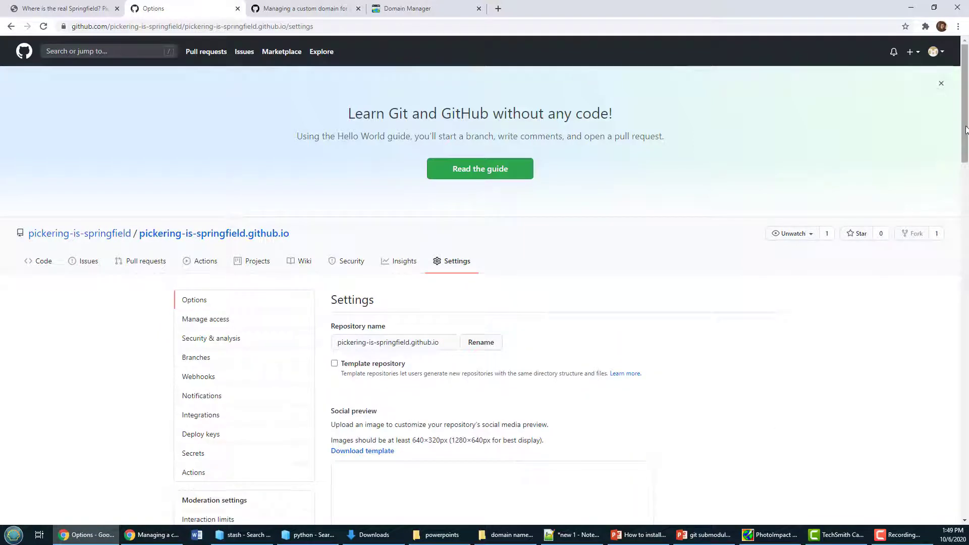
scroll(953, 201, "down", 5)
Paste pickeringisspringfield.com into the Pages custom domain field and save it
left_click_drag(953, 201, 937, 450)
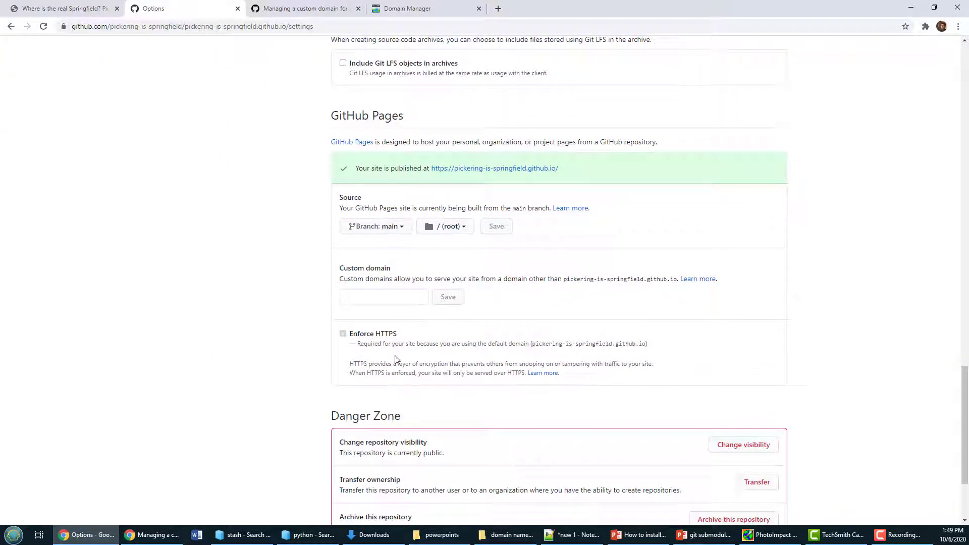
left_click(382, 297)
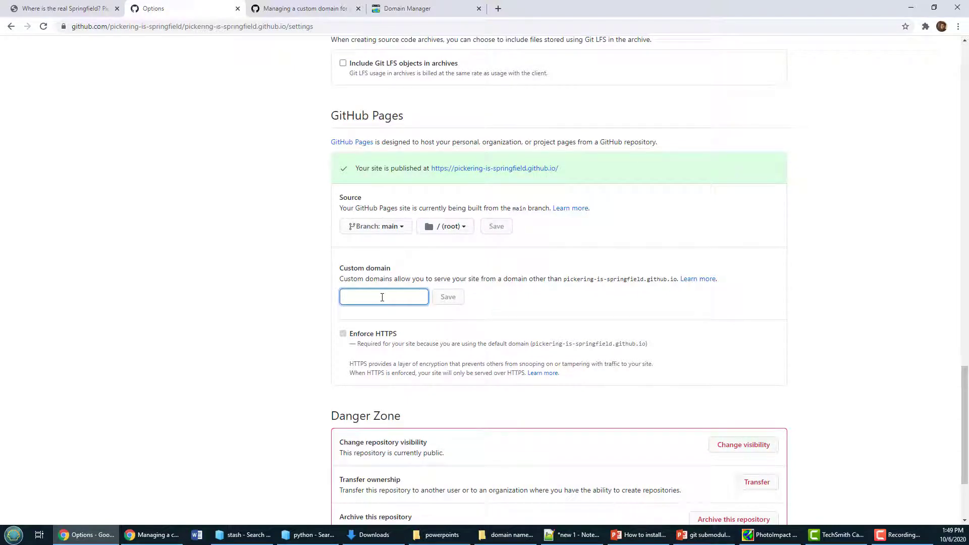
key("ctrl+v")
left_click_drag(424, 296, 301, 301)
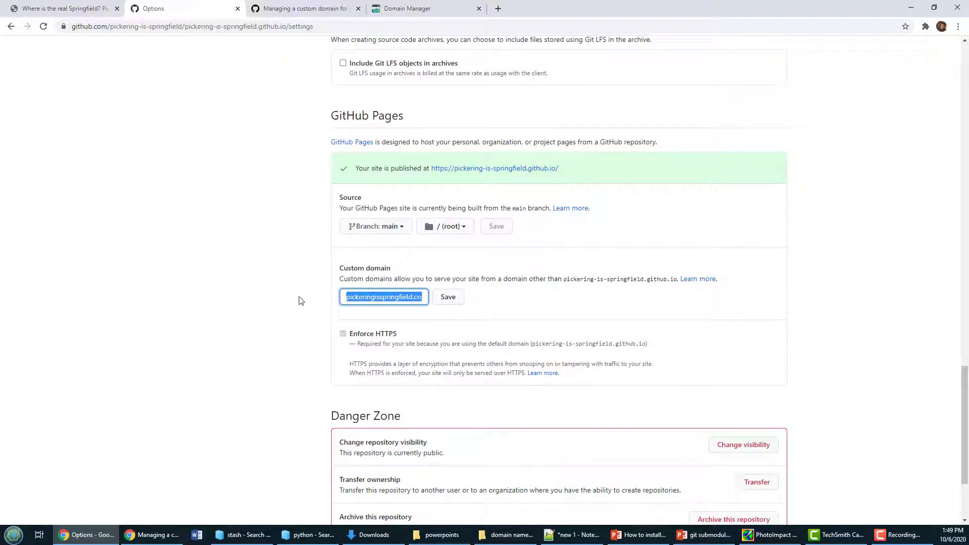
left_click(449, 298)
Compare the domain against the GoDaddy list, then return to the repository's file list
left_click(413, 10)
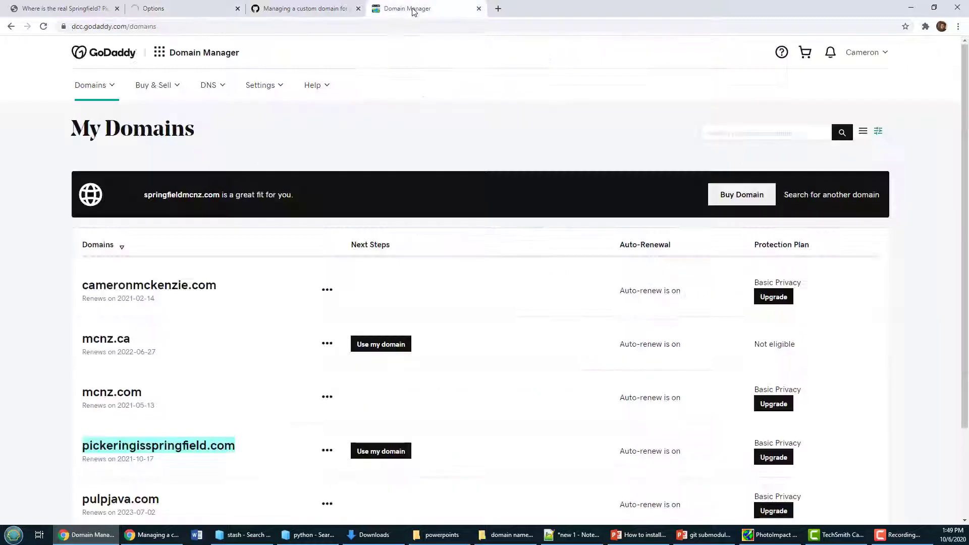
left_click_drag(280, 448, 205, 445)
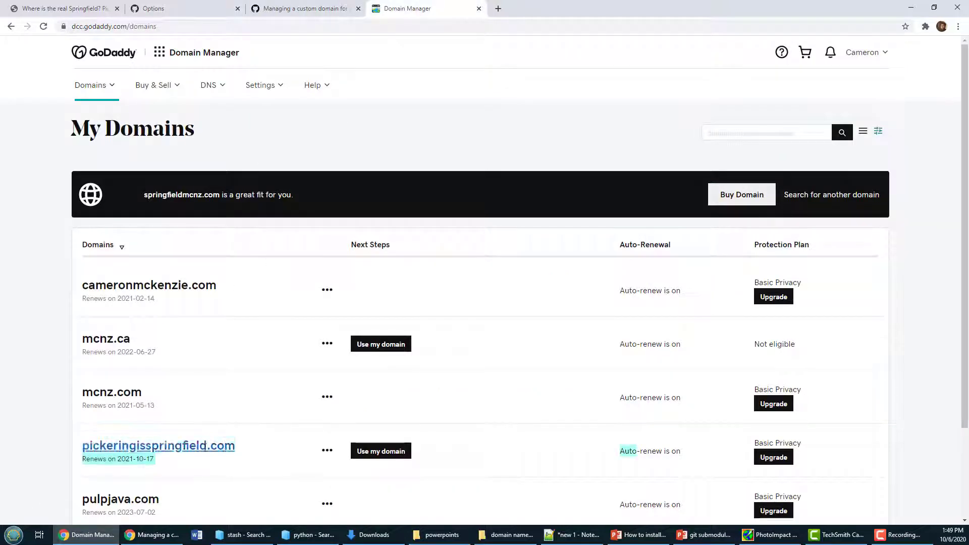
left_click(286, 7)
left_click(201, 10)
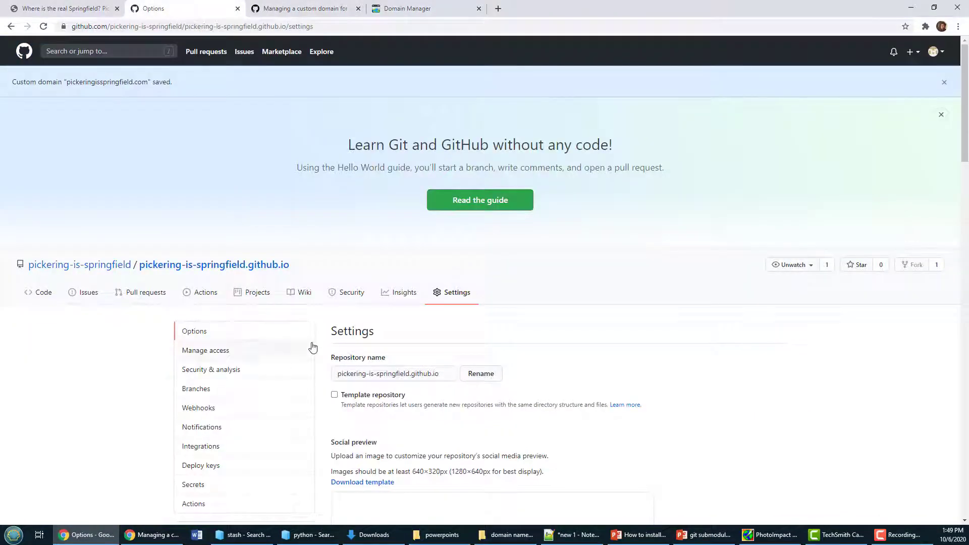
left_click(192, 268)
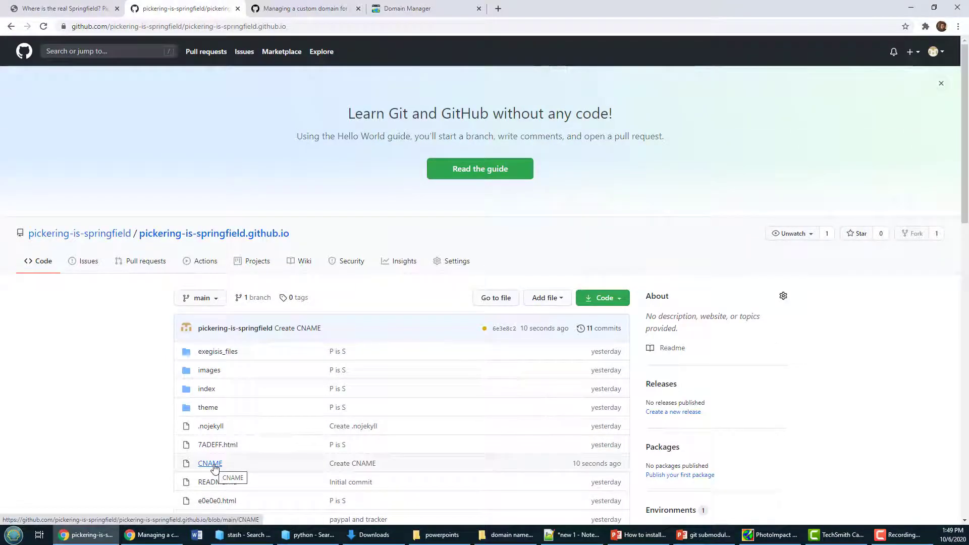
Open the new CNAME file, check it reads pickeringisspringfield.com, and switch to GoDaddy
left_click(214, 468)
left_click_drag(320, 403, 209, 409)
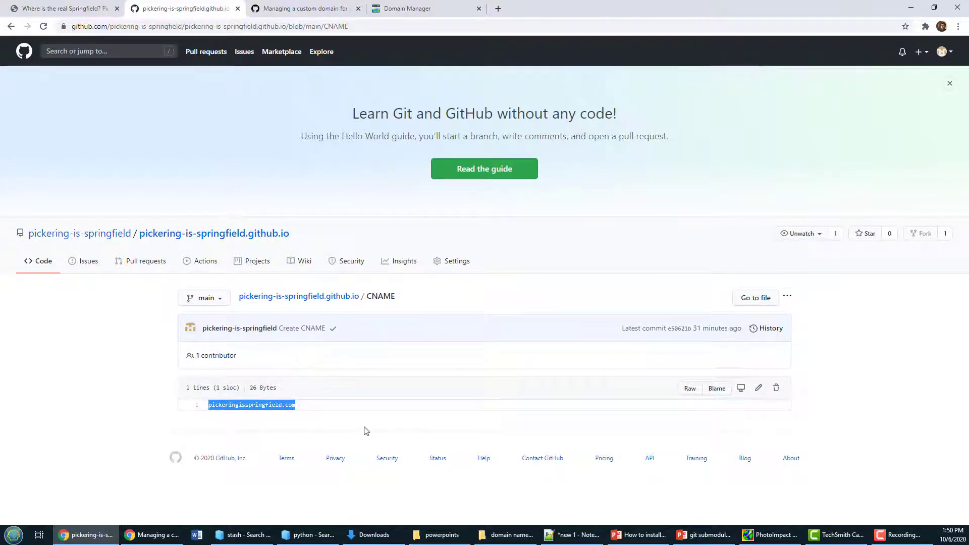
left_click(276, 419)
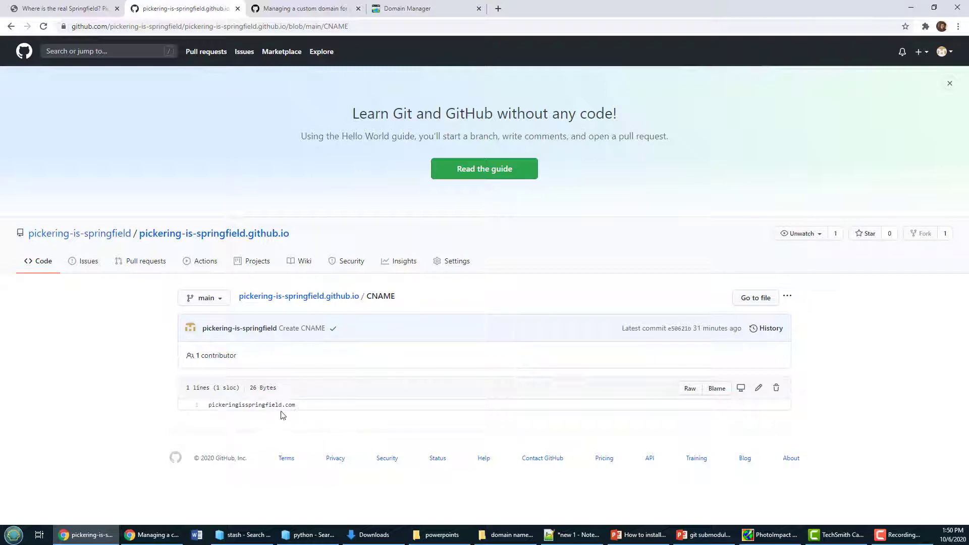
left_click_drag(296, 405, 203, 410)
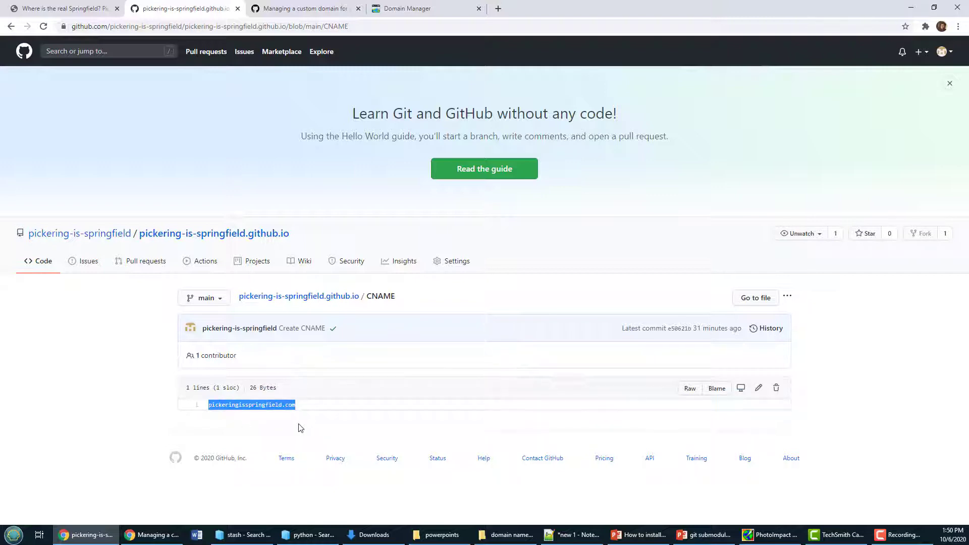
left_click(116, 336)
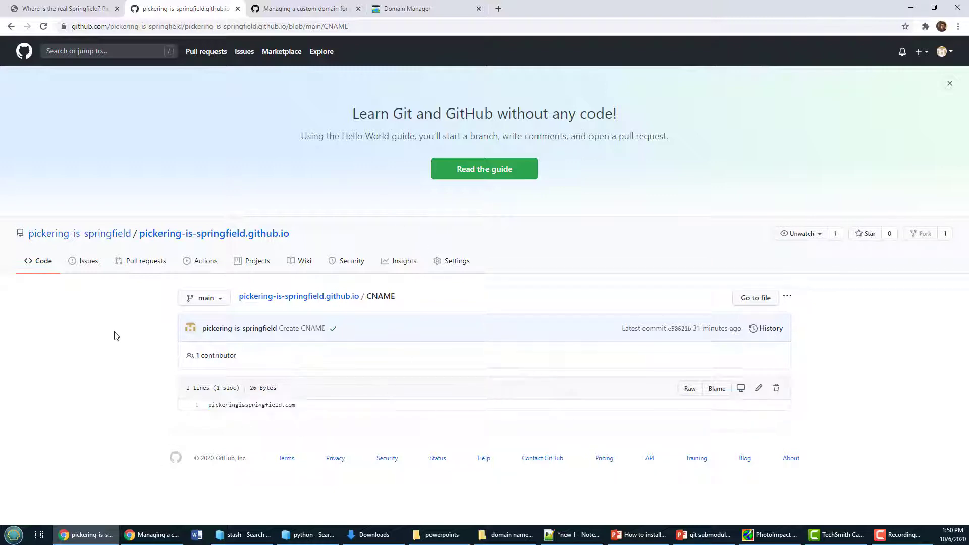
left_click_drag(302, 405, 215, 405)
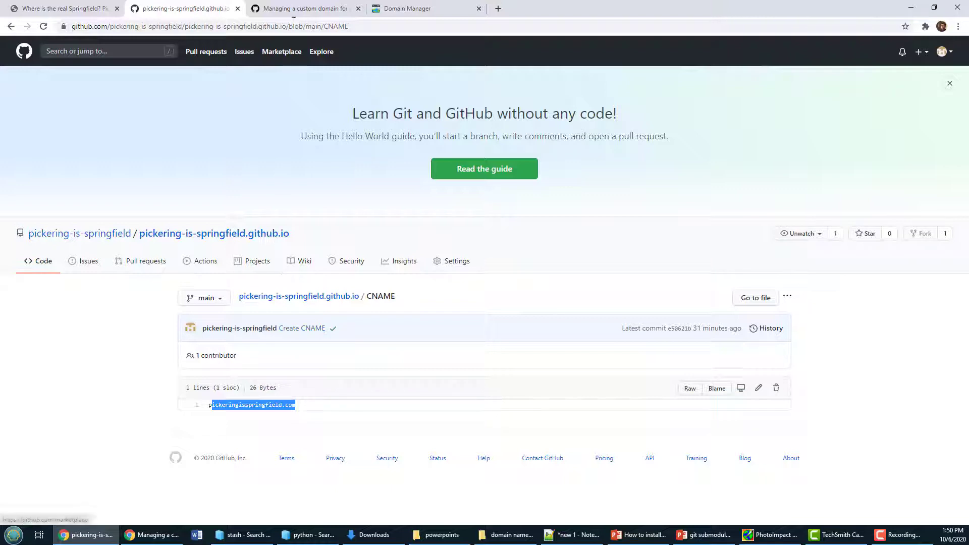
left_click(415, 14)
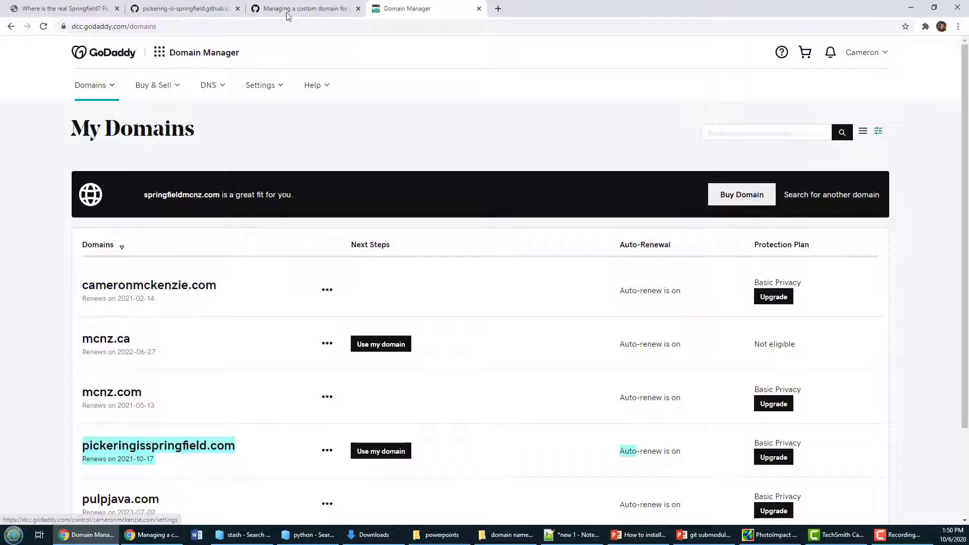
Copy the first GitHub Pages apex IP, 185.199.108.153, from the Docs article
left_click(309, 10)
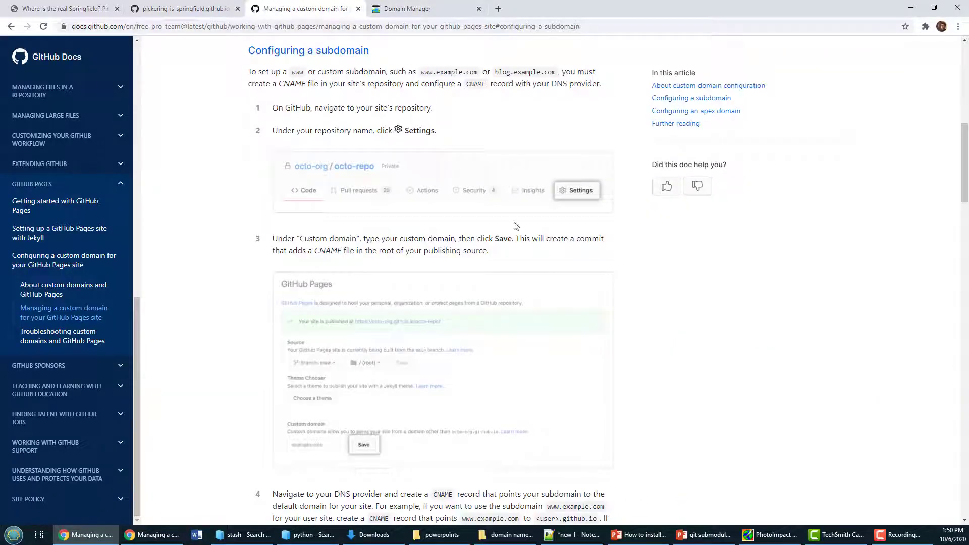
scroll(956, 235, "down", 8)
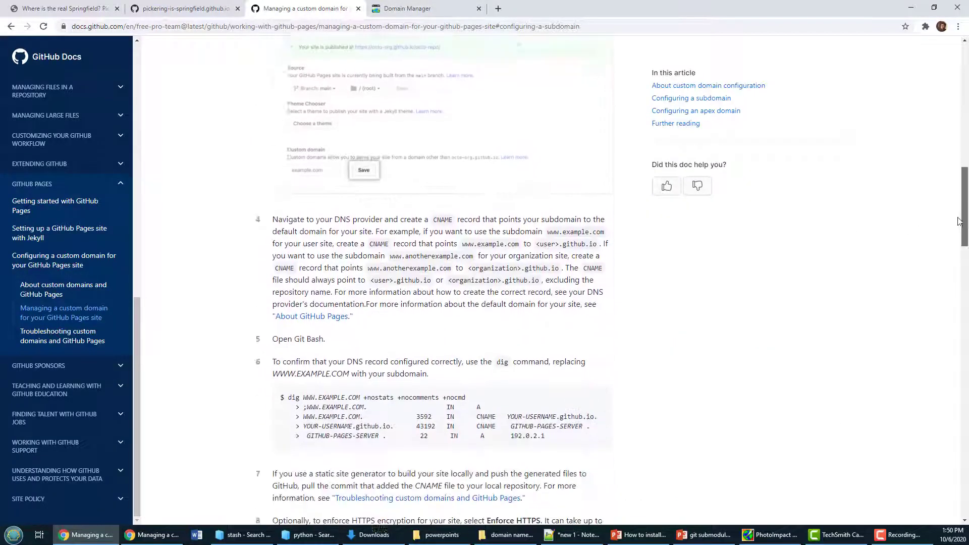
scroll(956, 235, "down", 15)
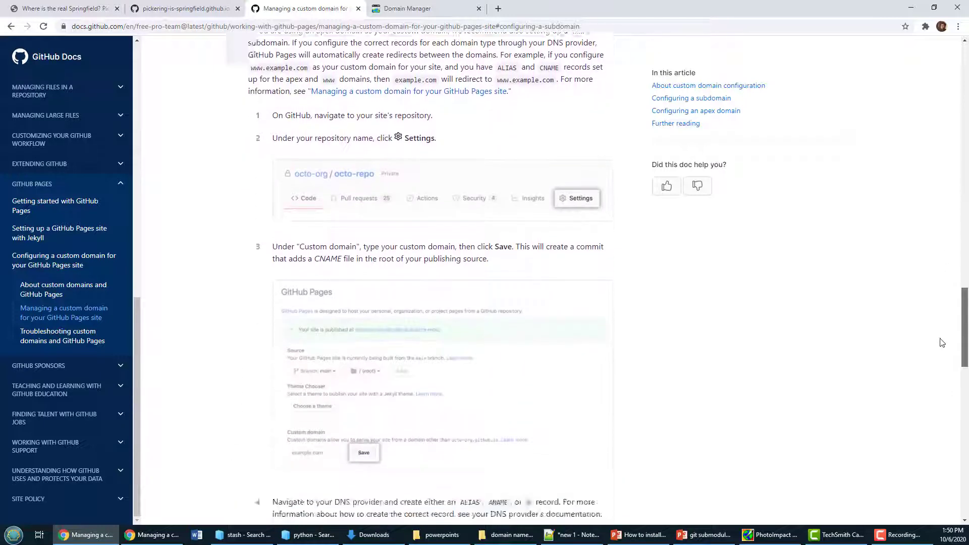
scroll(939, 374, "down", 3)
scroll(933, 353, "up", 7)
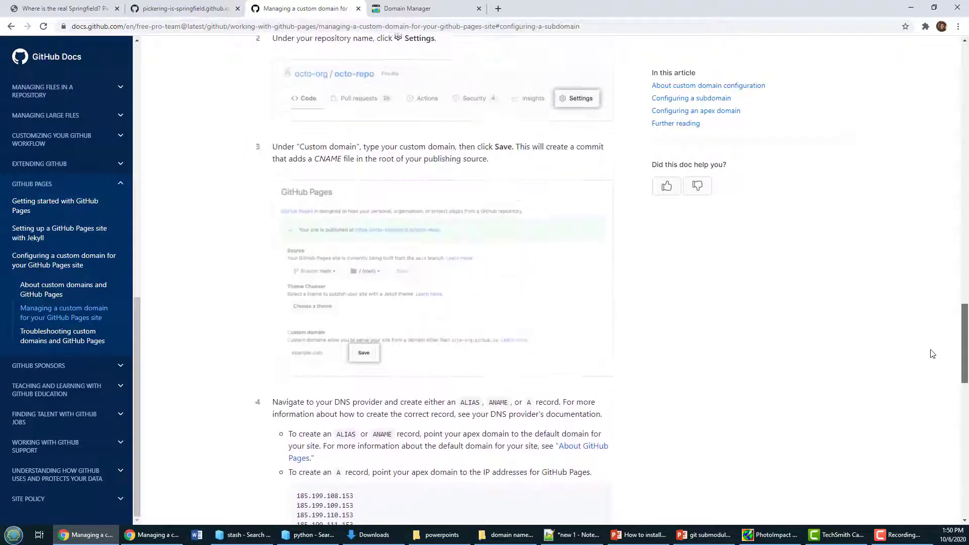
scroll(930, 333, "up", 3)
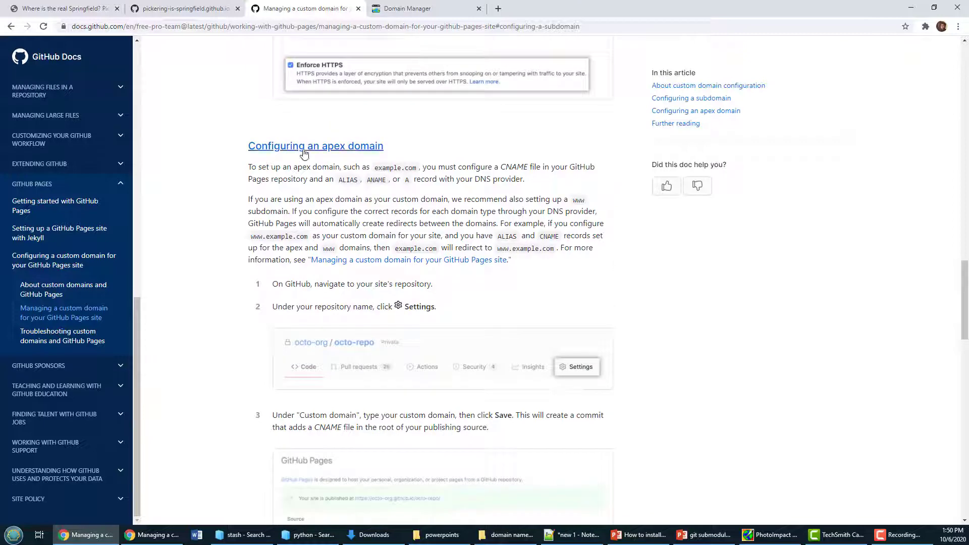
scroll(961, 335, "down", 5)
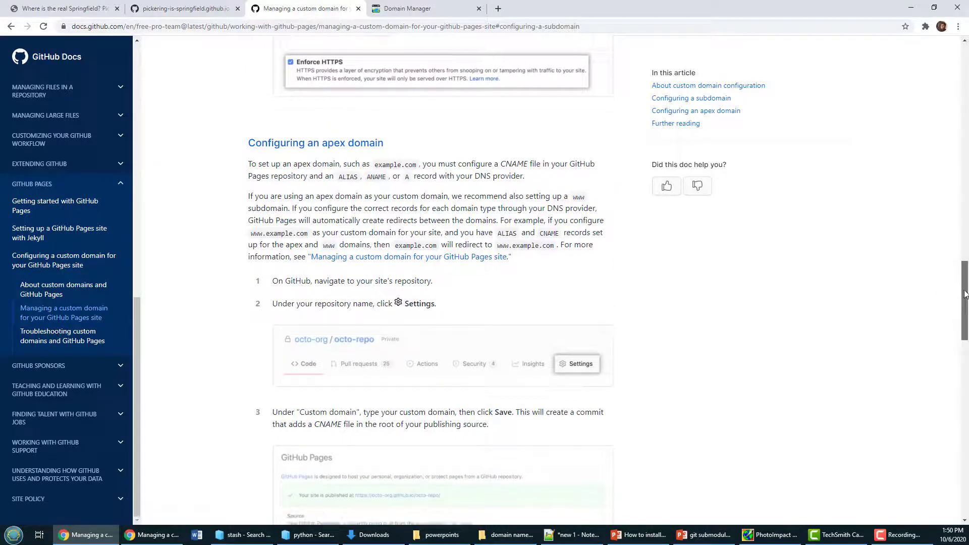
scroll(961, 336, "down", 4)
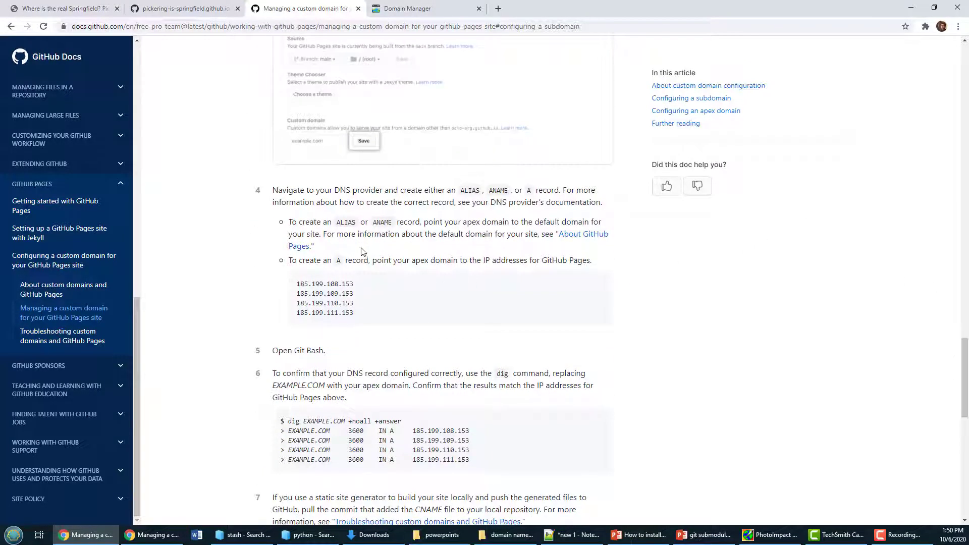
left_click_drag(366, 286, 295, 291)
key("ctrl+c")
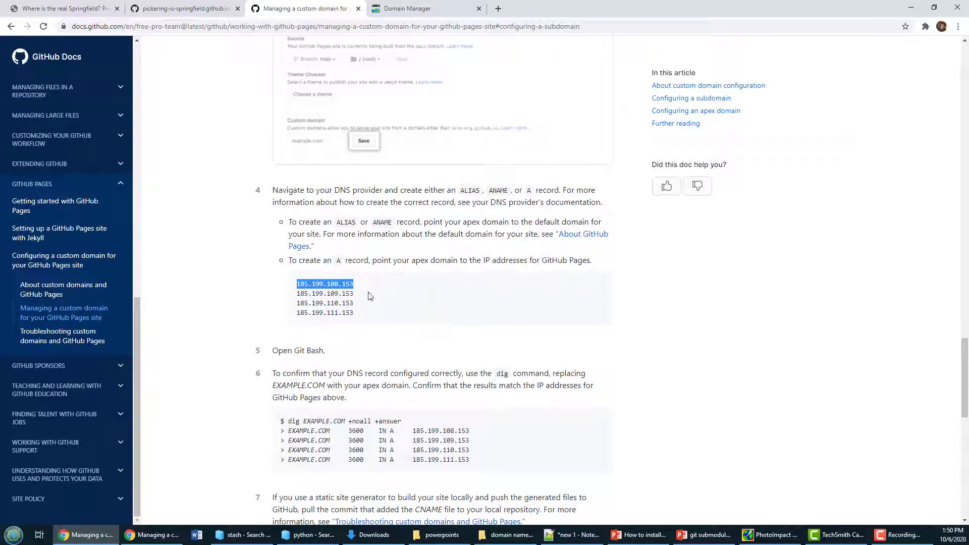
left_click(431, 11)
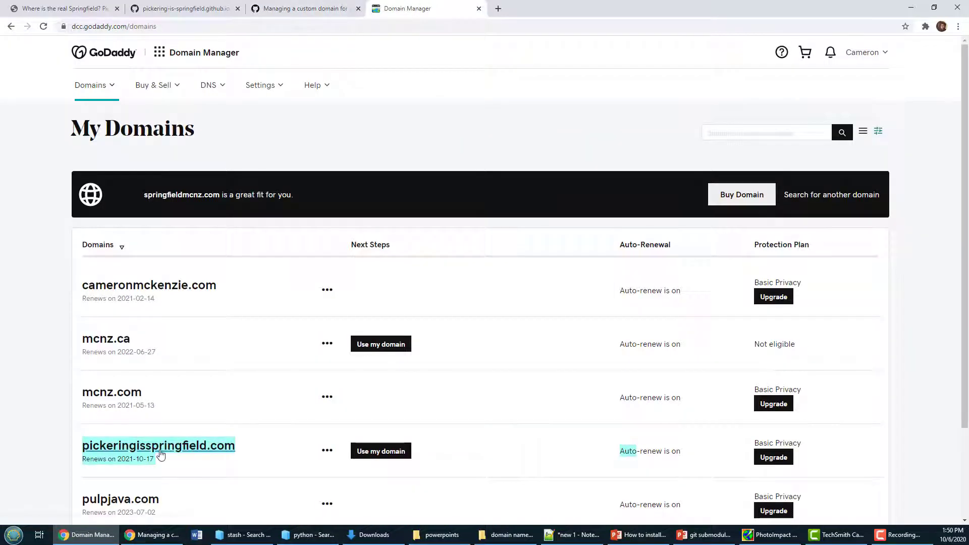
Change pickeringisspringfield.com's @ A record from 192.168.0.1 to 185.199.108.153
left_click(328, 453)
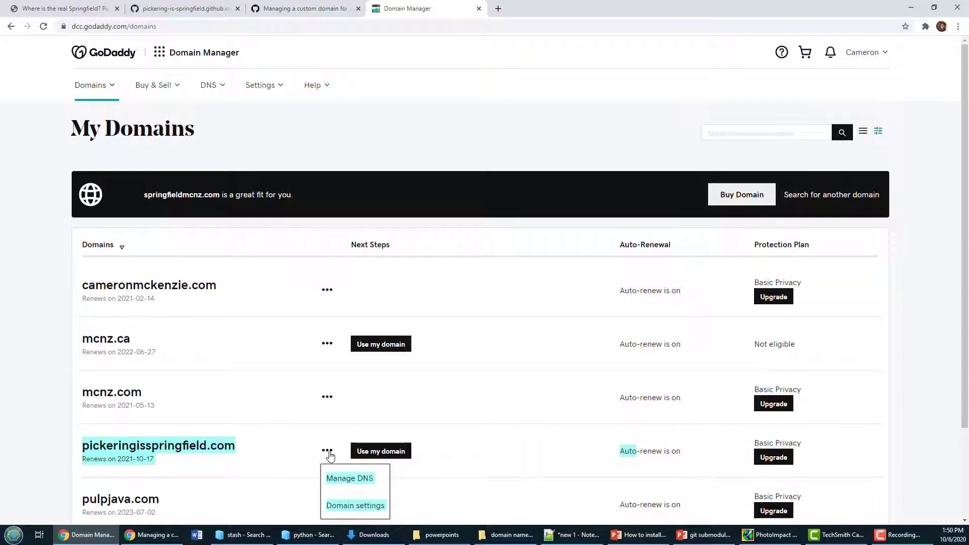
left_click(366, 480)
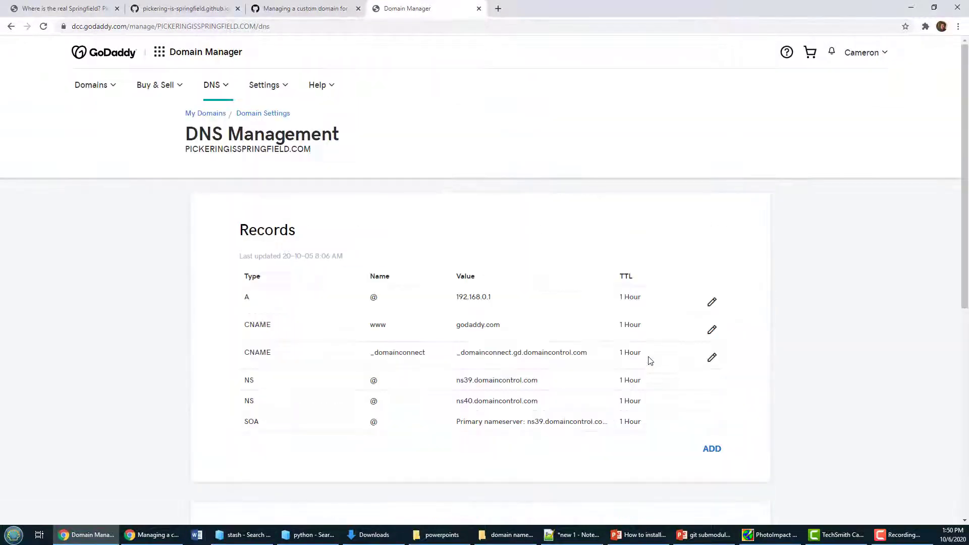
left_click(711, 302)
left_click_drag(452, 351, 374, 349)
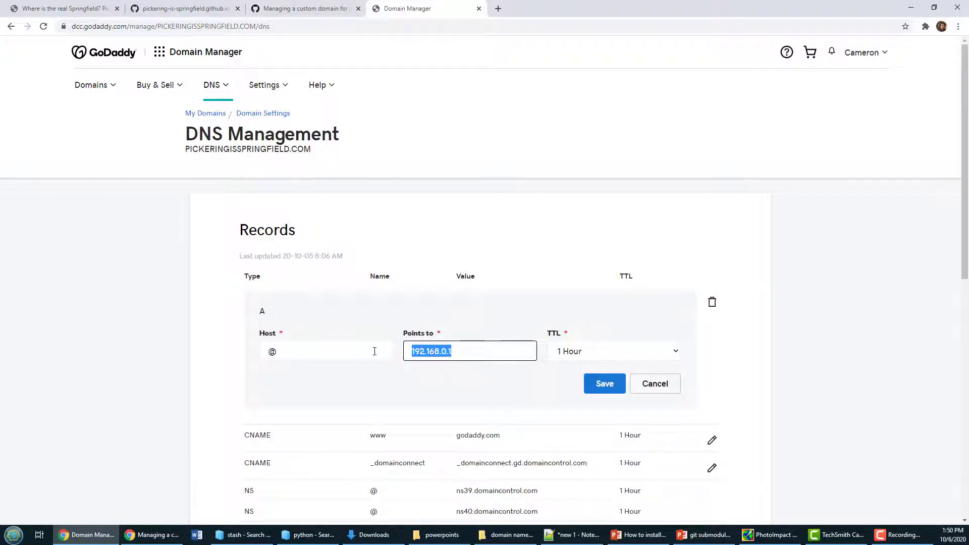
key("ctrl+v")
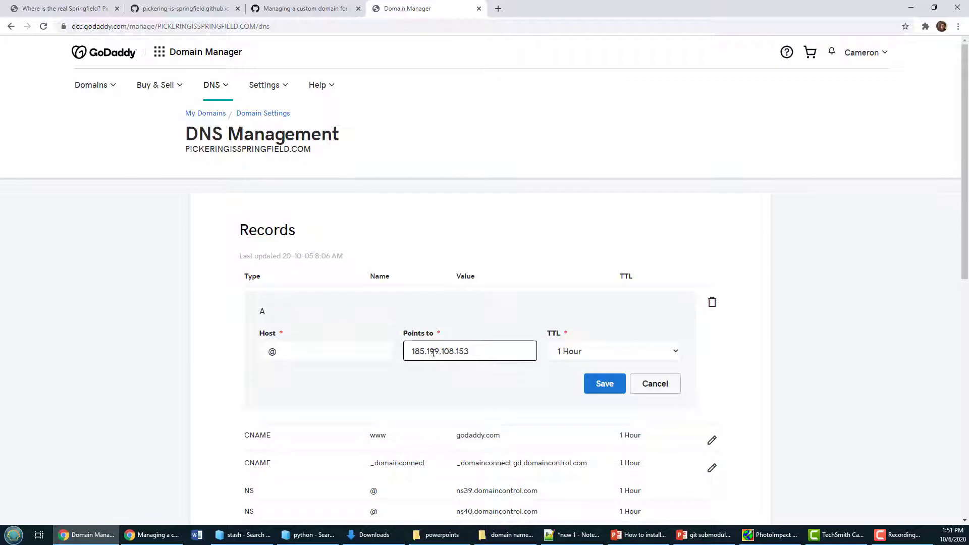
left_click(611, 386)
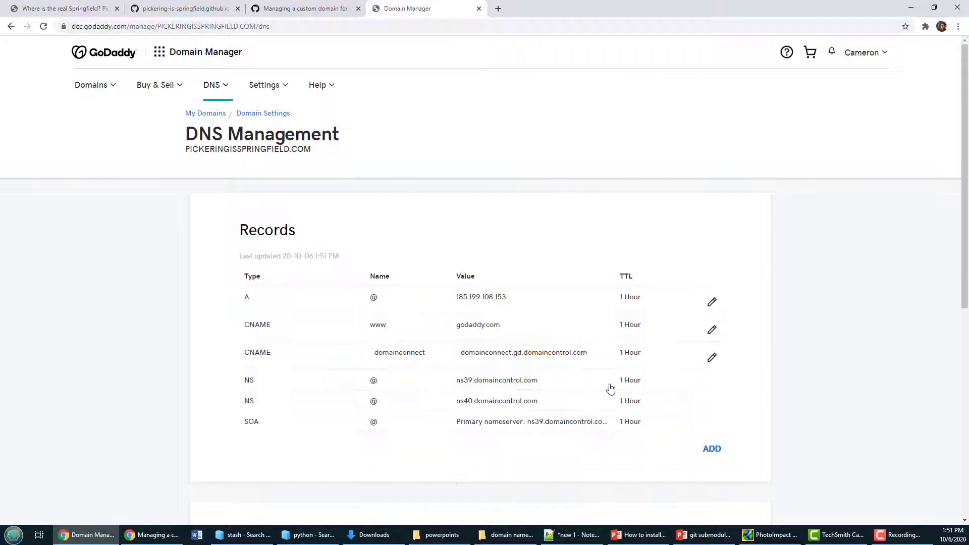
Select the second Pages IP 185.199.109.153, then the www CNAME value godaddy.com in GoDaddy
left_click(285, 8)
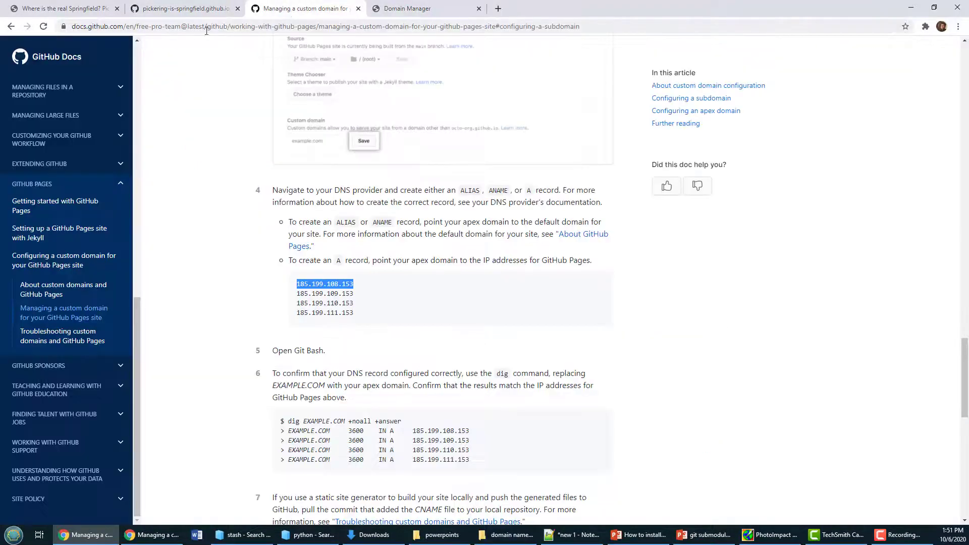
left_click_drag(123, 26, 10, 25)
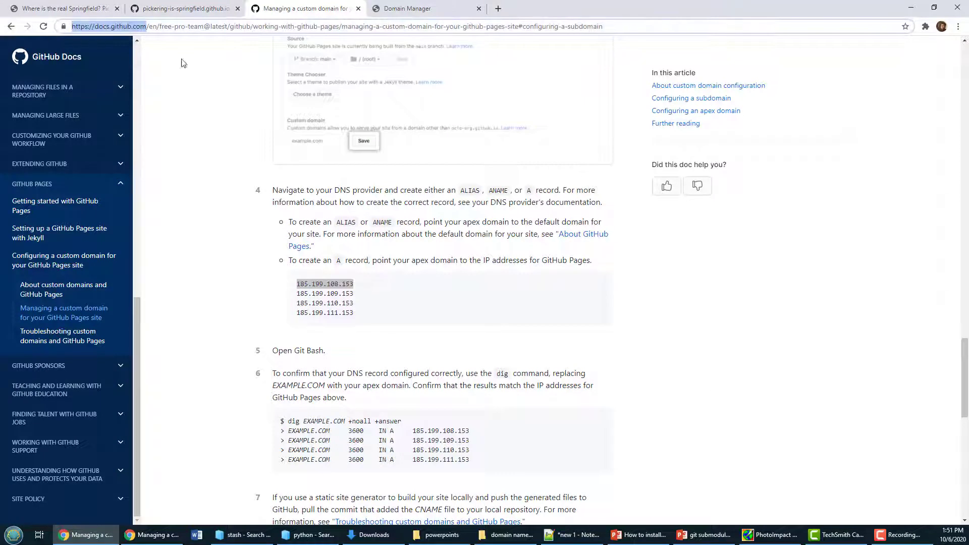
left_click(356, 298)
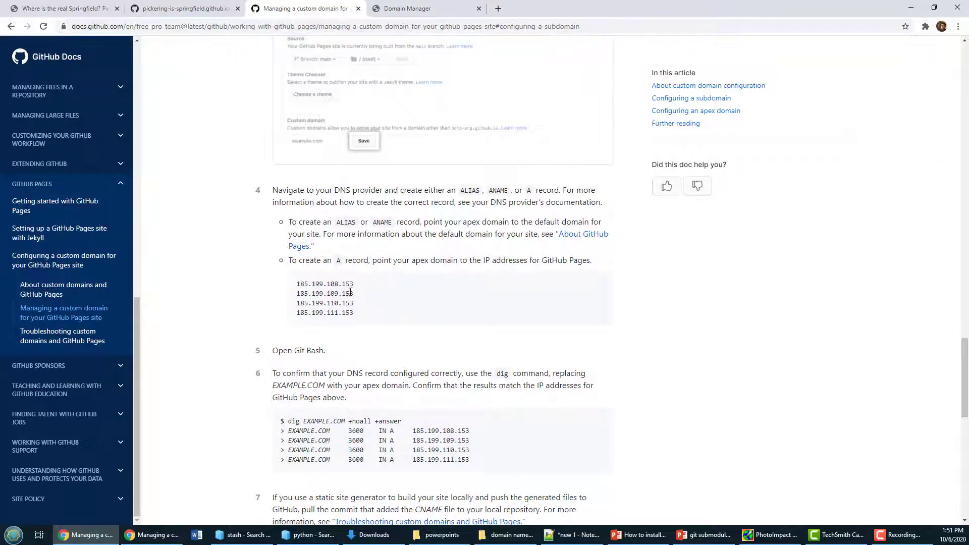
left_click_drag(350, 292, 298, 295)
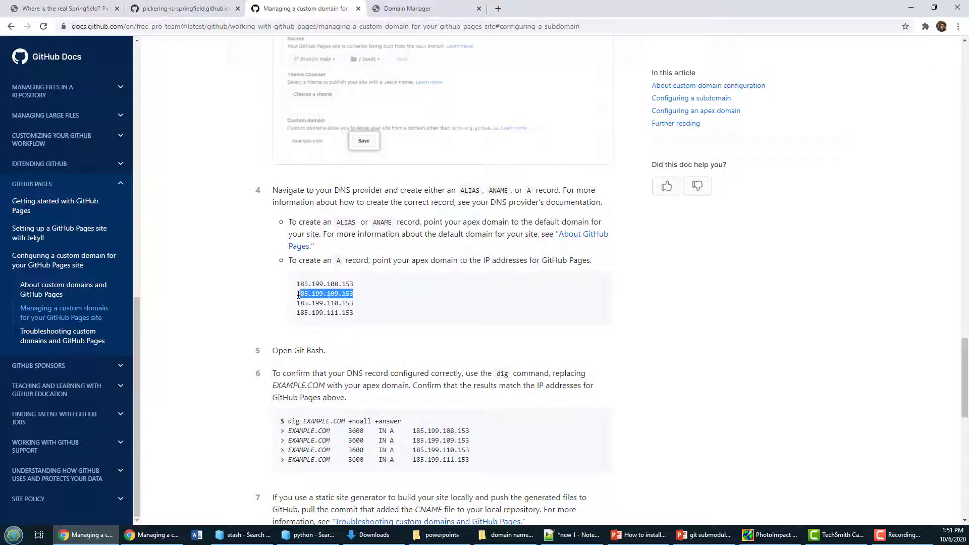
left_click(396, 11)
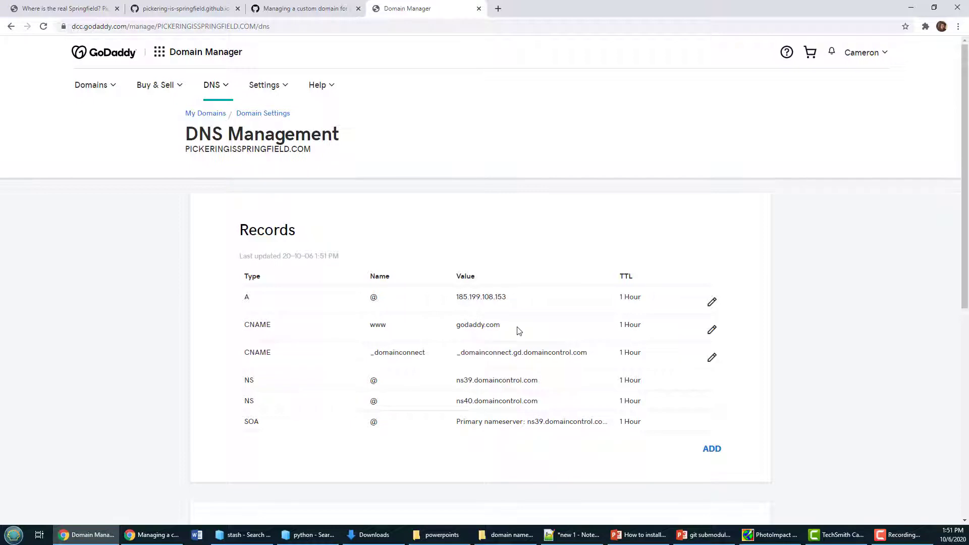
left_click_drag(519, 331, 454, 330)
Copy pickering-is-springfield.github.io from GitHub and save it as the www CNAME target
left_click(201, 10)
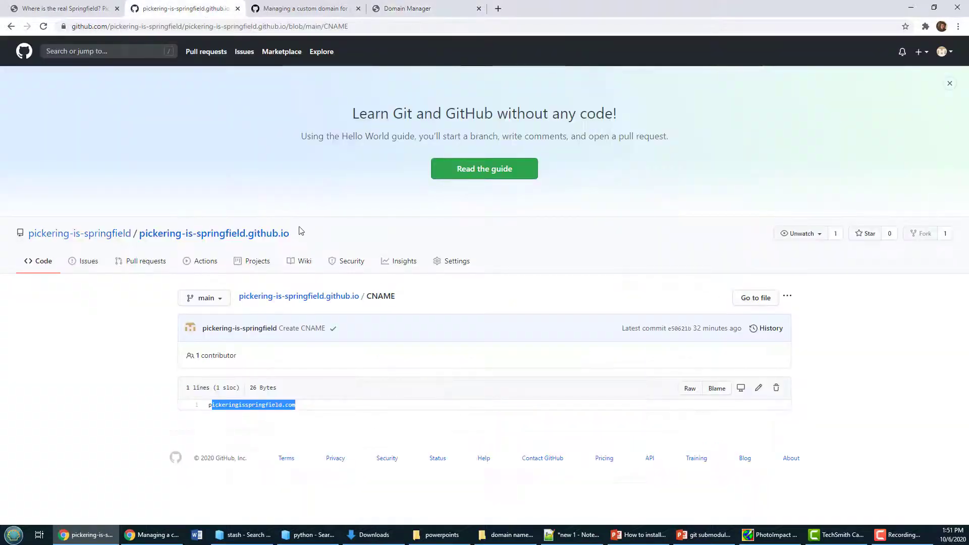
left_click_drag(301, 233, 141, 238)
key("ctrl+c")
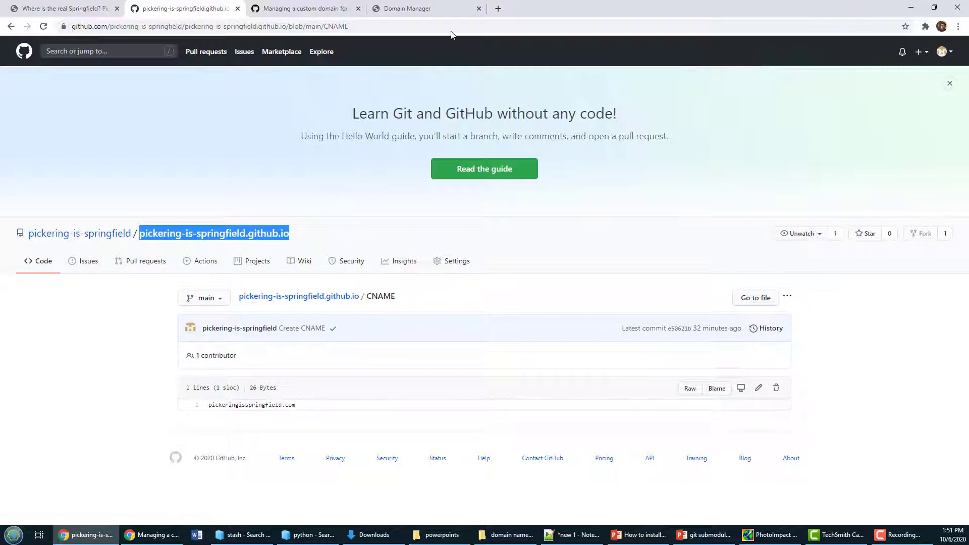
left_click(423, 9)
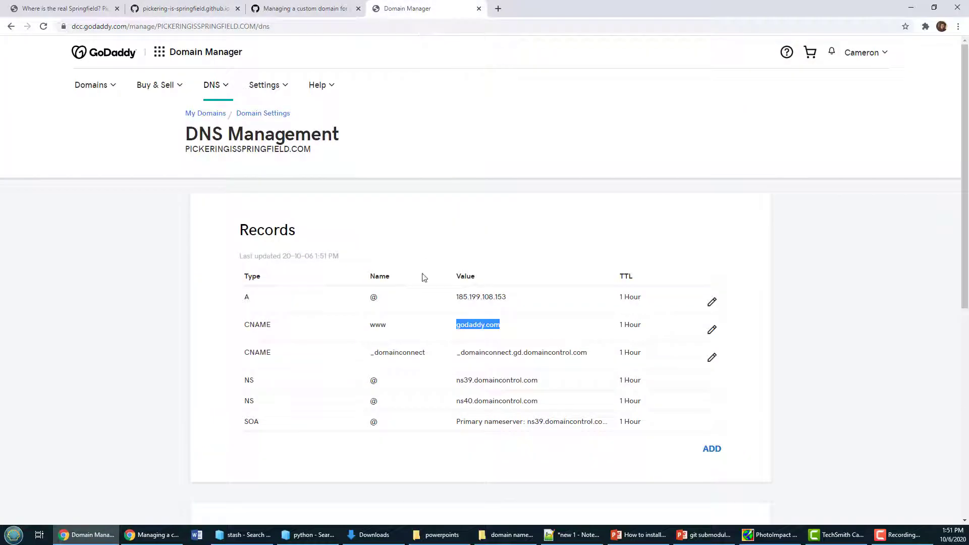
left_click(712, 330)
left_click(434, 378)
key("ctrl+a")
key("ctrl+v")
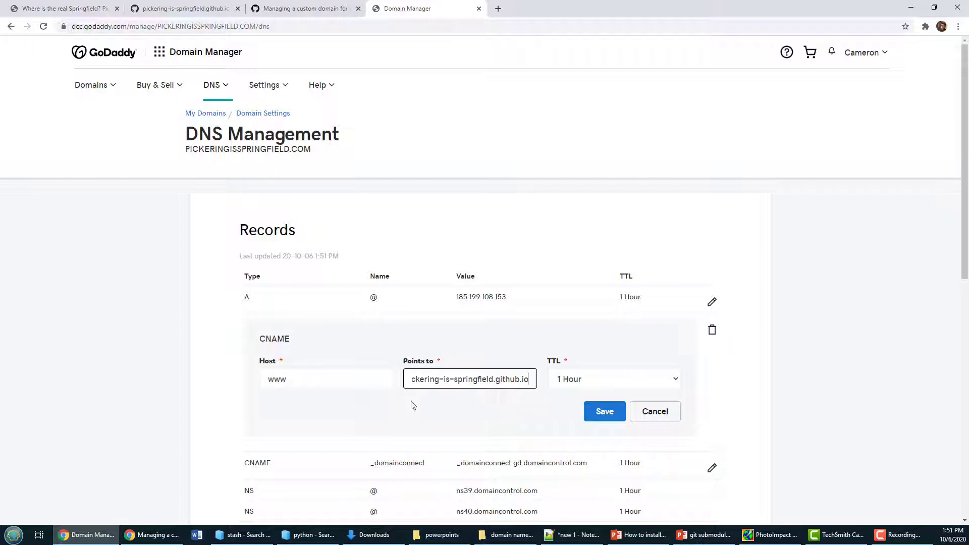
left_click(603, 411)
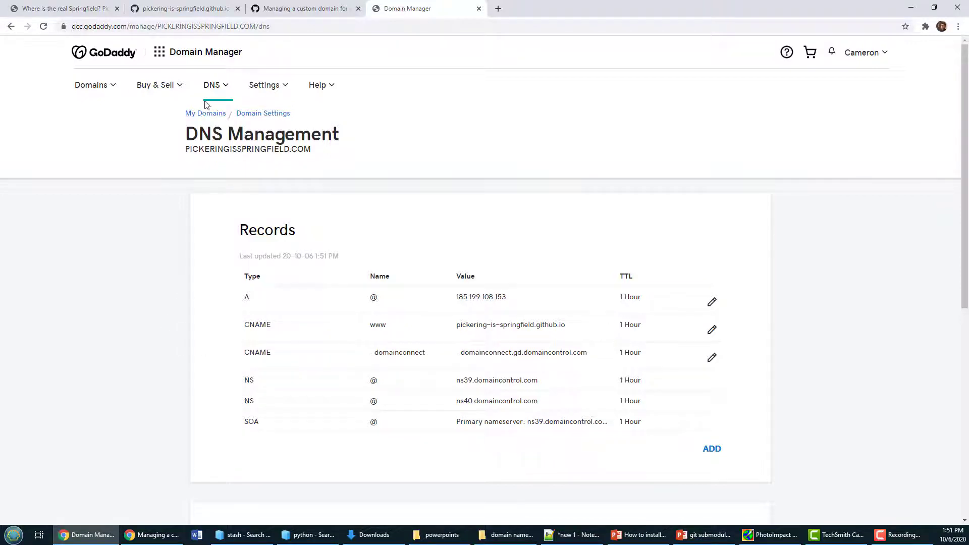
Verify the Pages custom domain reads pickeringisspringfield.com, then return to the Docs IP list
left_click(167, 8)
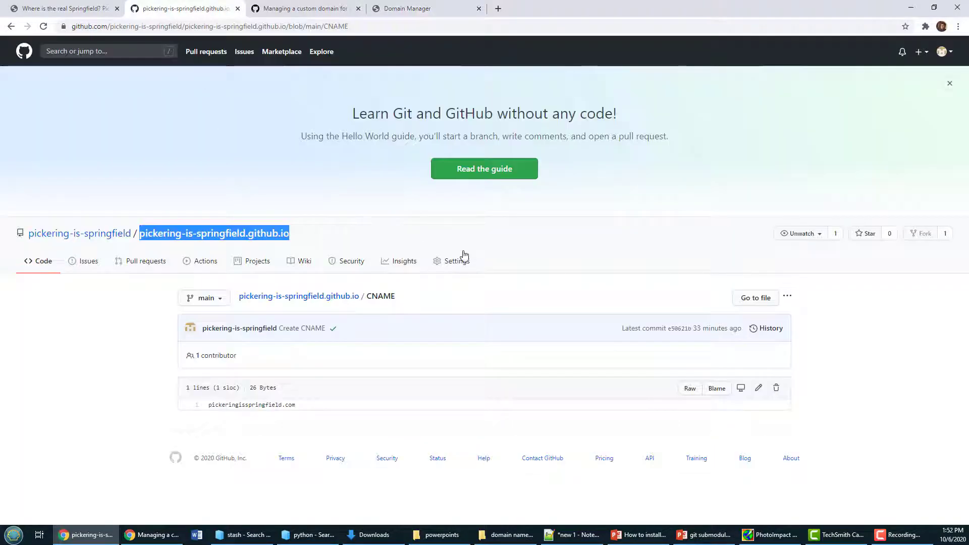
left_click(464, 254)
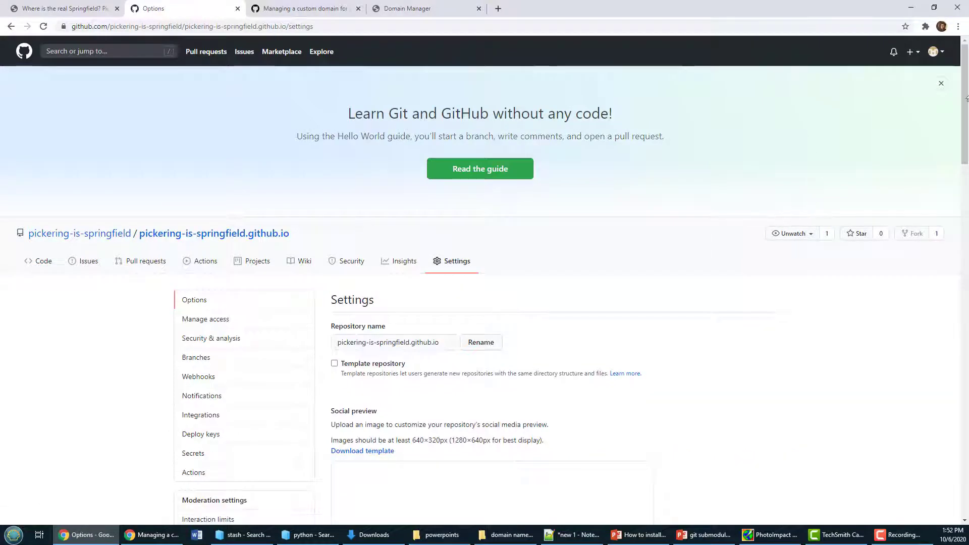
left_click_drag(965, 98, 953, 436)
left_click(392, 279)
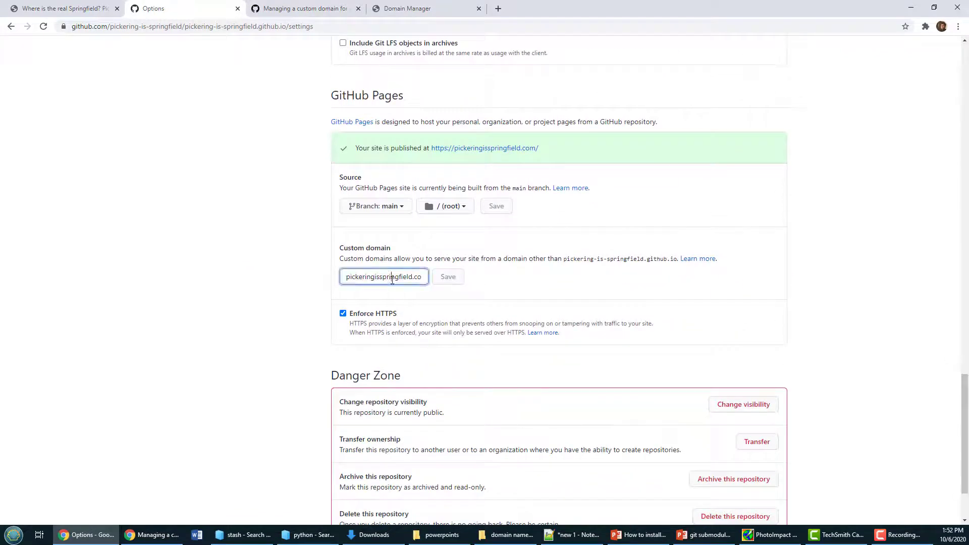
left_click(11, 27)
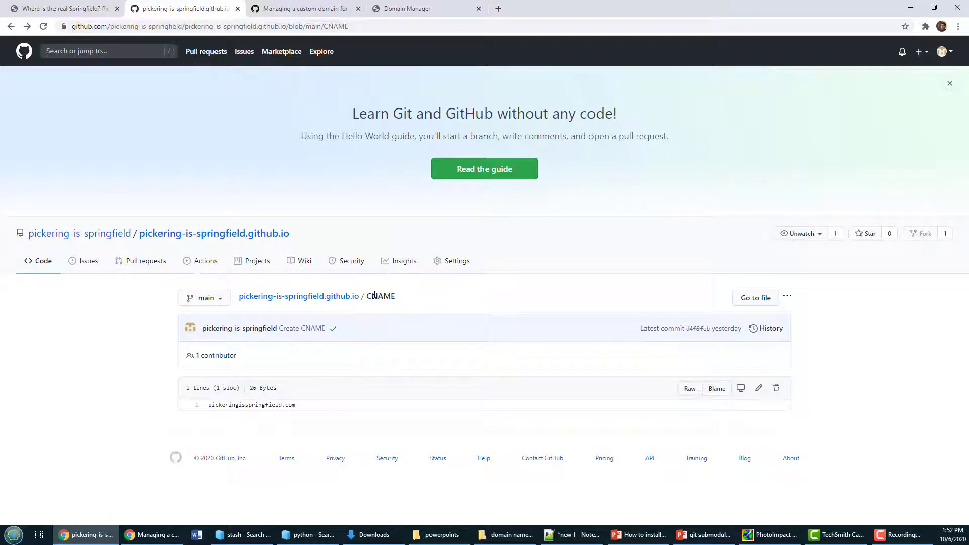
left_click(309, 10)
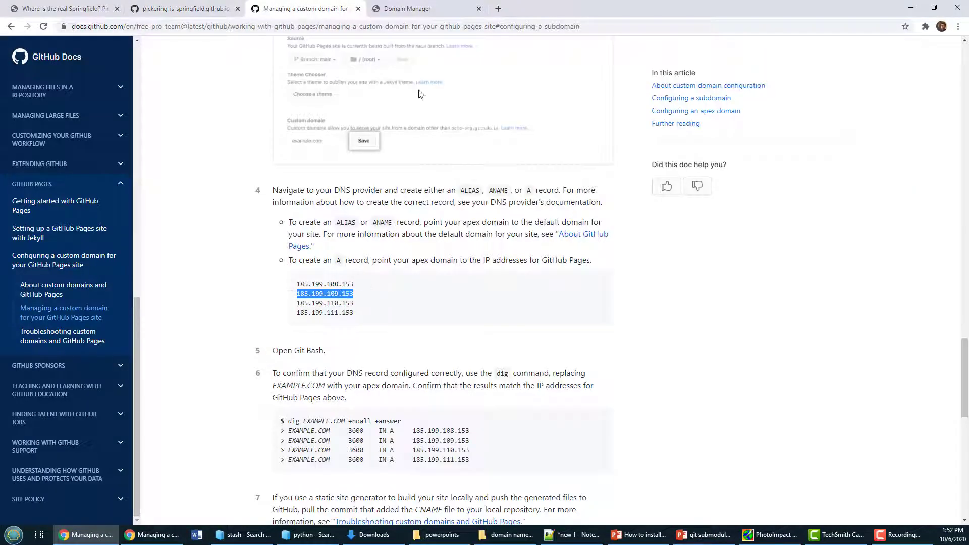
Verify the A record 185.199.108.153 and www CNAME pickering-is-springfield.github.io in GoDaddy's DNS records
left_click(457, 9)
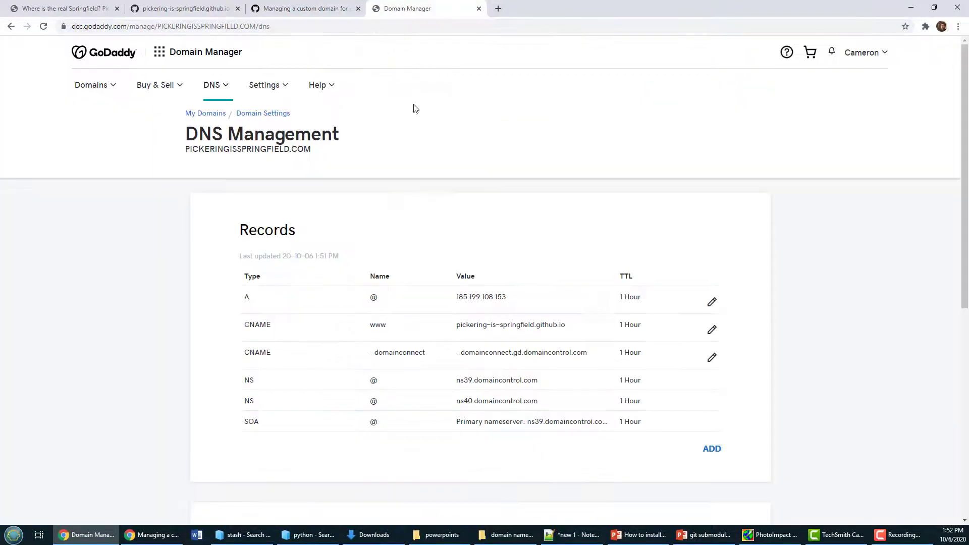
left_click_drag(463, 297, 520, 297)
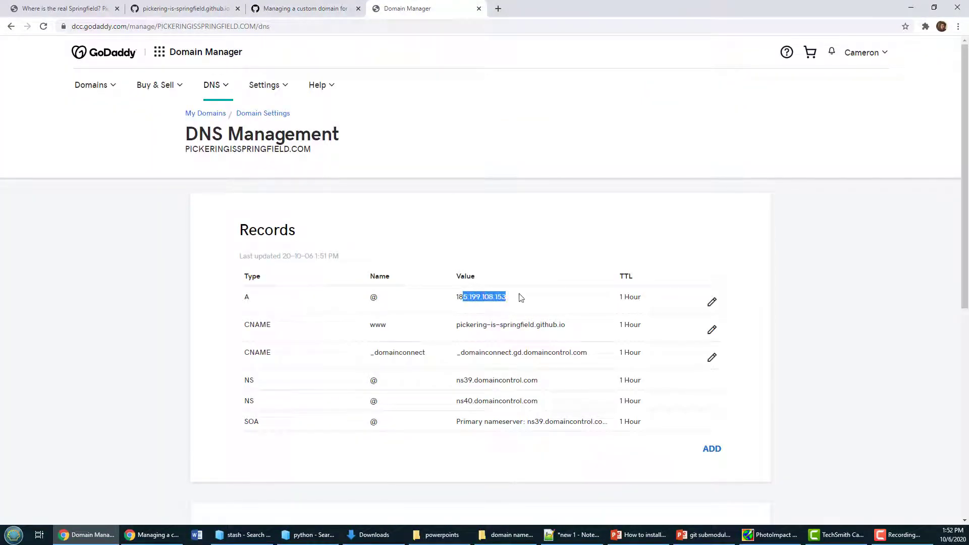
left_click_drag(456, 325, 583, 327)
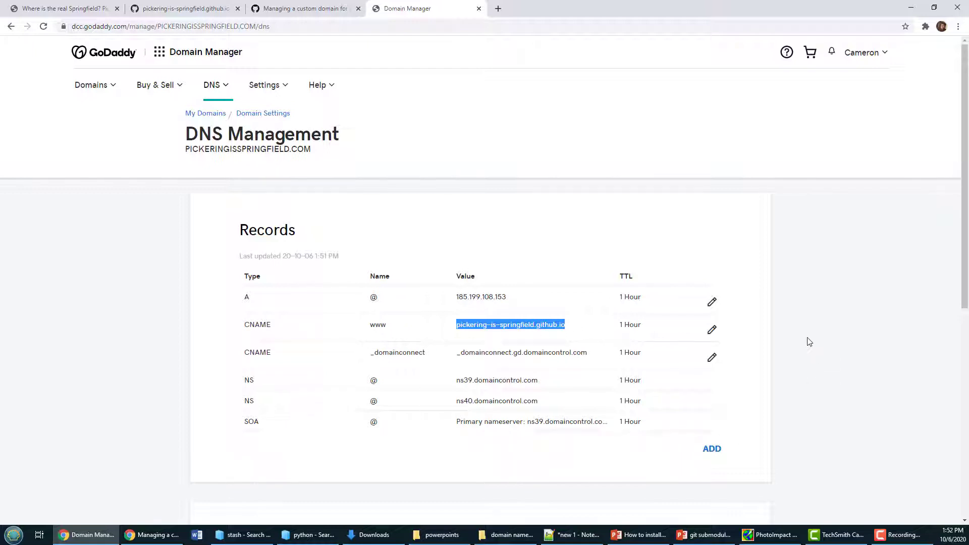
Check the Pickering is Springfield site's address and open its CanCon page
left_click(60, 11)
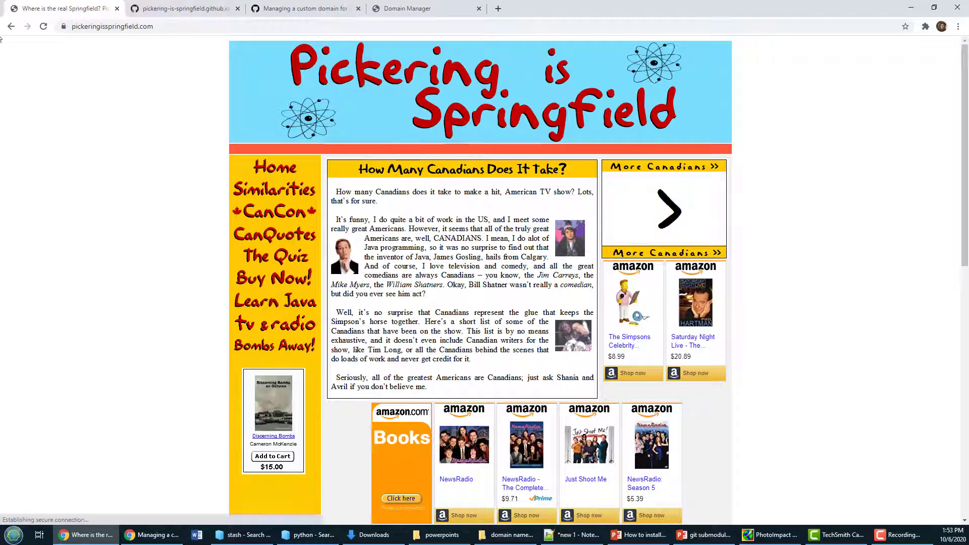
left_click(227, 25)
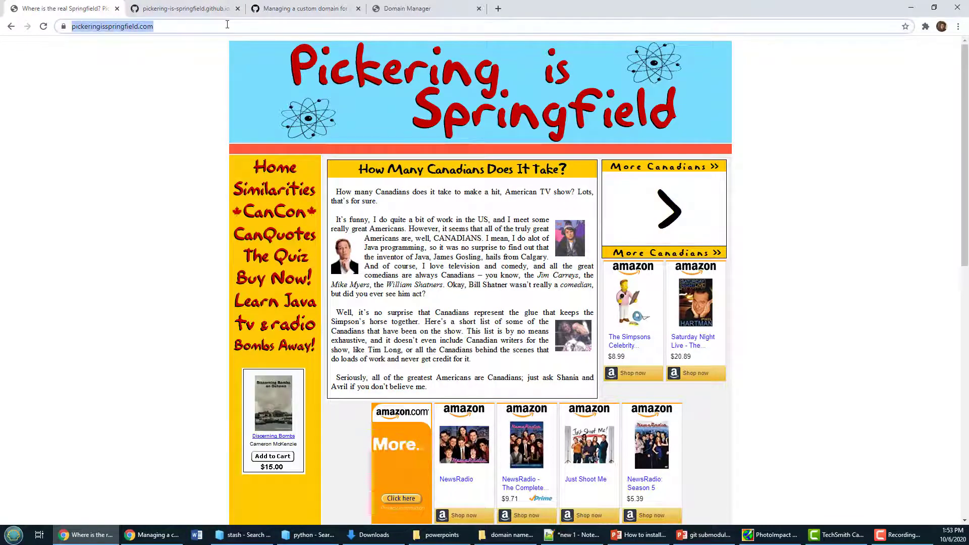
left_click(282, 212)
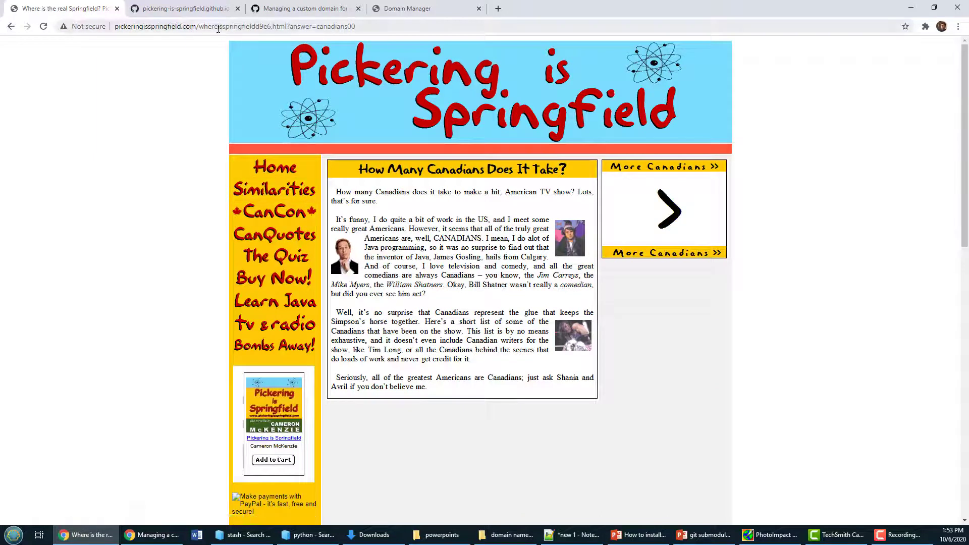
left_click_drag(199, 26, 286, 26)
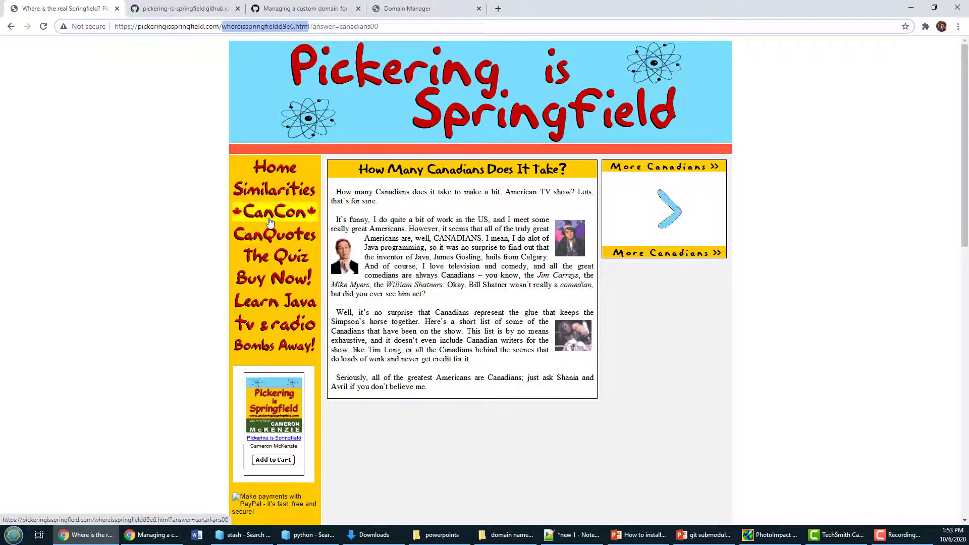
Open the Similarities page and confirm the pickeringisspringfield.com domain against GoDaddy's records
left_click(274, 190)
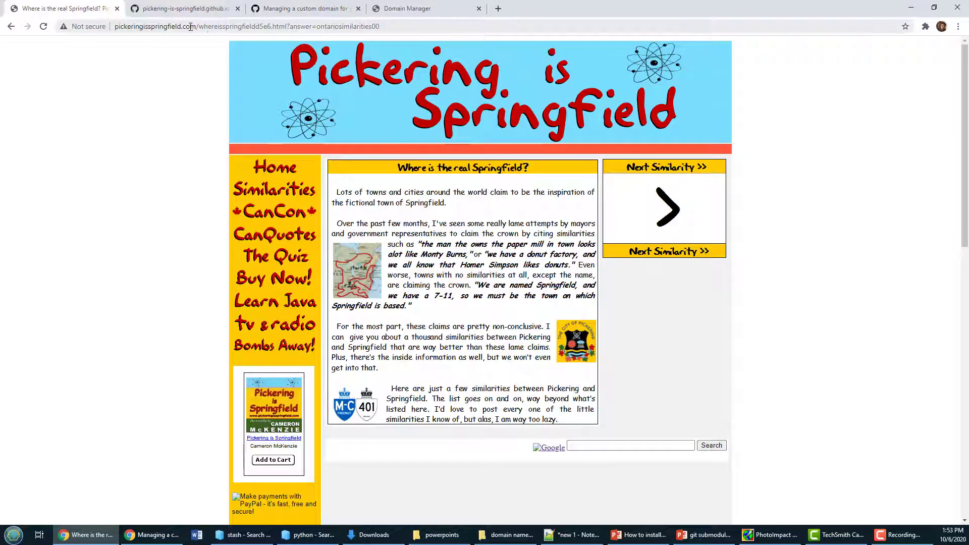
left_click_drag(197, 27, 110, 24)
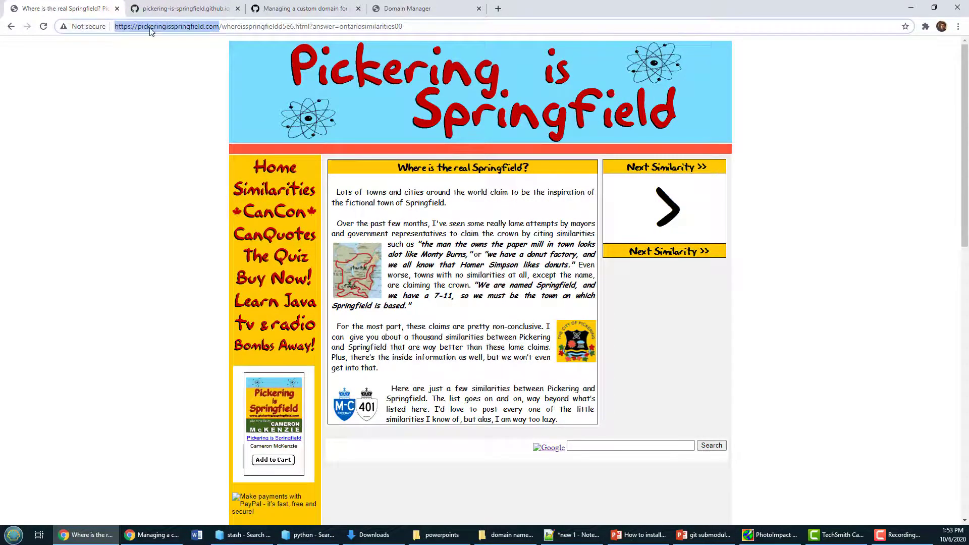
left_click(414, 12)
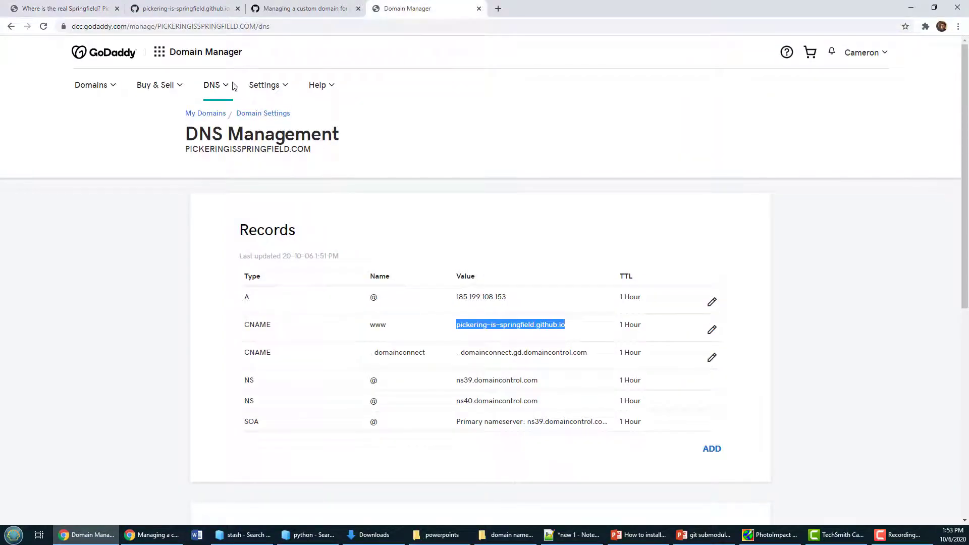
left_click(85, 6)
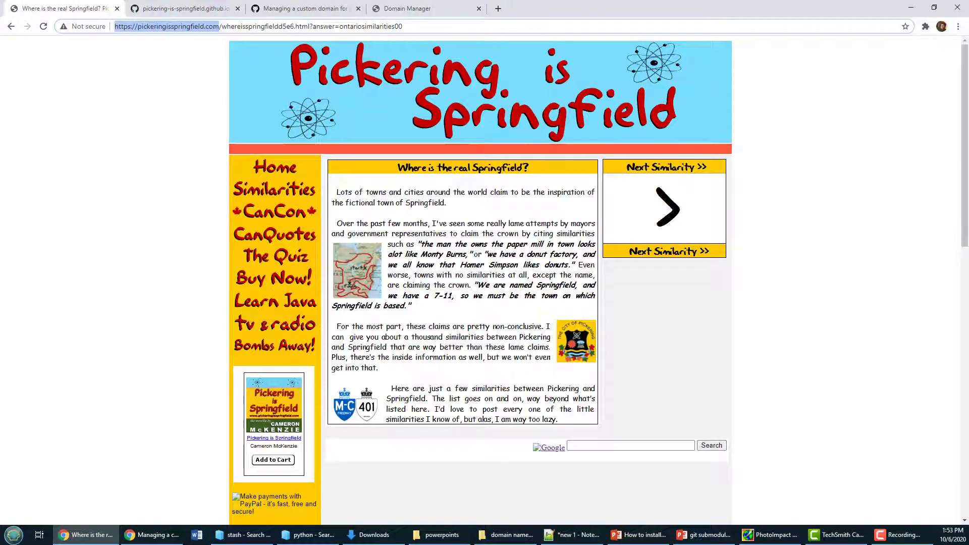